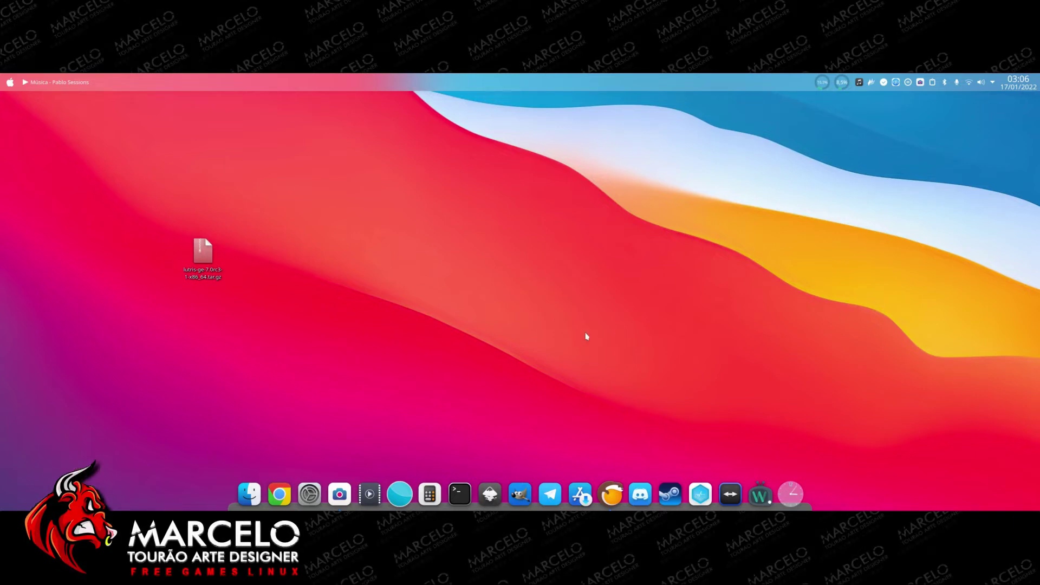
- Open Lutris and arrange its window and the Lutris GE archive side by side on the desktop
{"action": "left_click", "coordinate": [611, 494]}
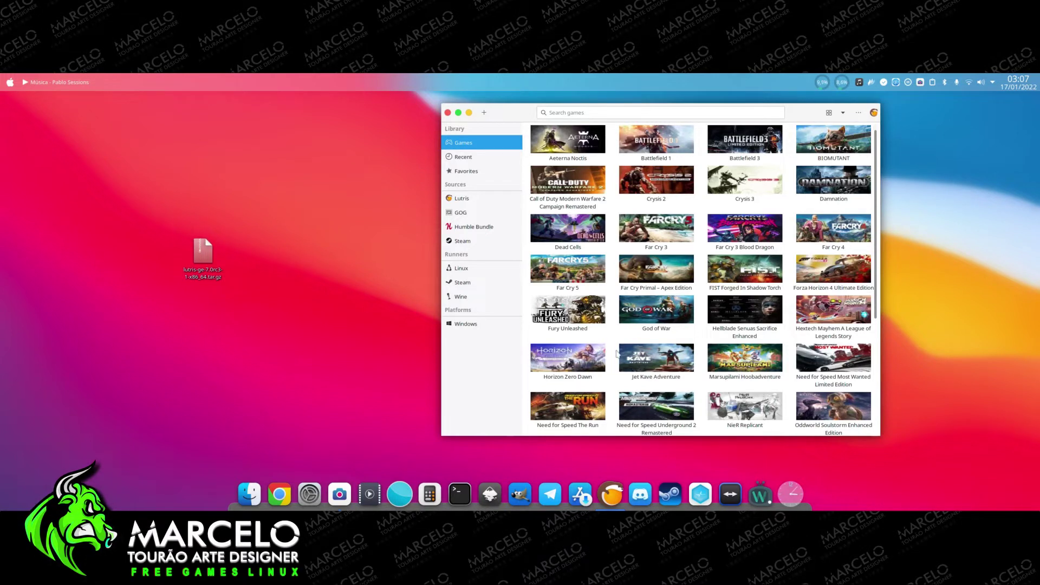
{"action": "left_click_drag", "start_coordinate": [529, 117], "coordinate": [591, 112]}
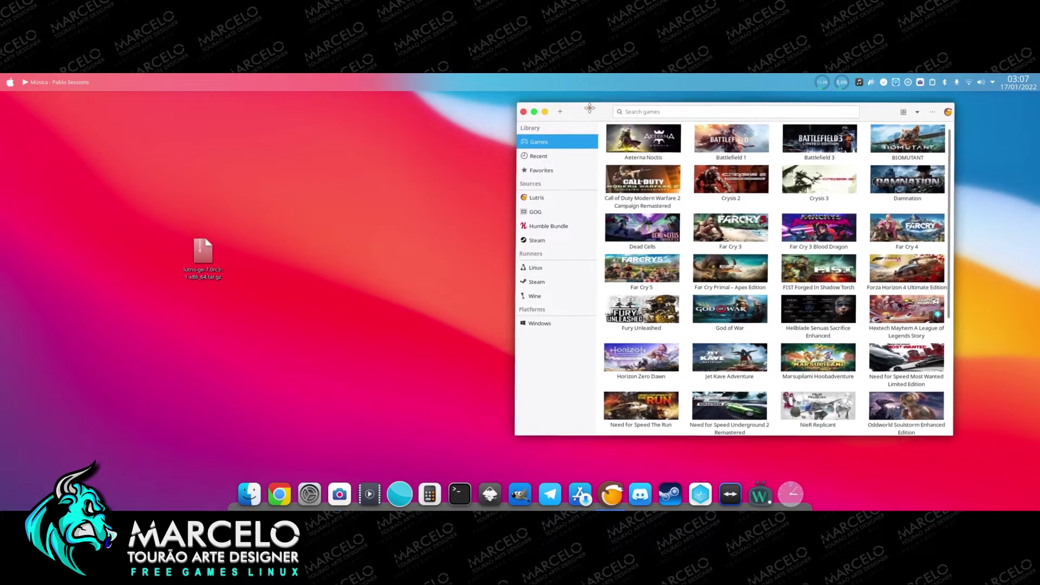
{"action": "left_click_drag", "start_coordinate": [198, 265], "coordinate": [242, 218]}
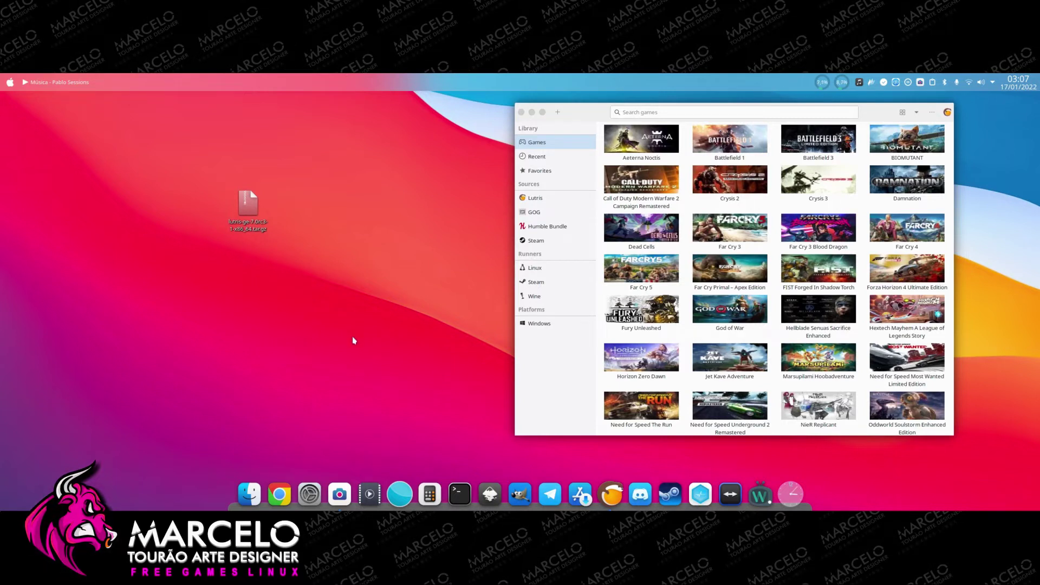
{"action": "left_click_drag", "start_coordinate": [200, 167], "coordinate": [320, 301]}
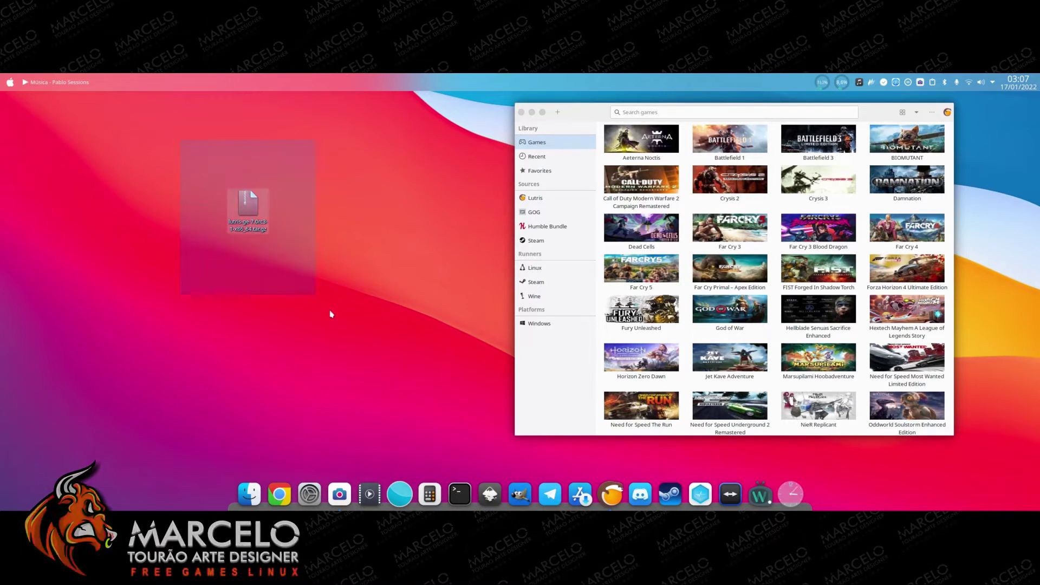
{"action": "left_click_drag", "start_coordinate": [151, 144], "coordinate": [264, 249]}
{"action": "left_click_drag", "start_coordinate": [333, 312], "coordinate": [350, 331]}
{"action": "left_click", "coordinate": [353, 339]}
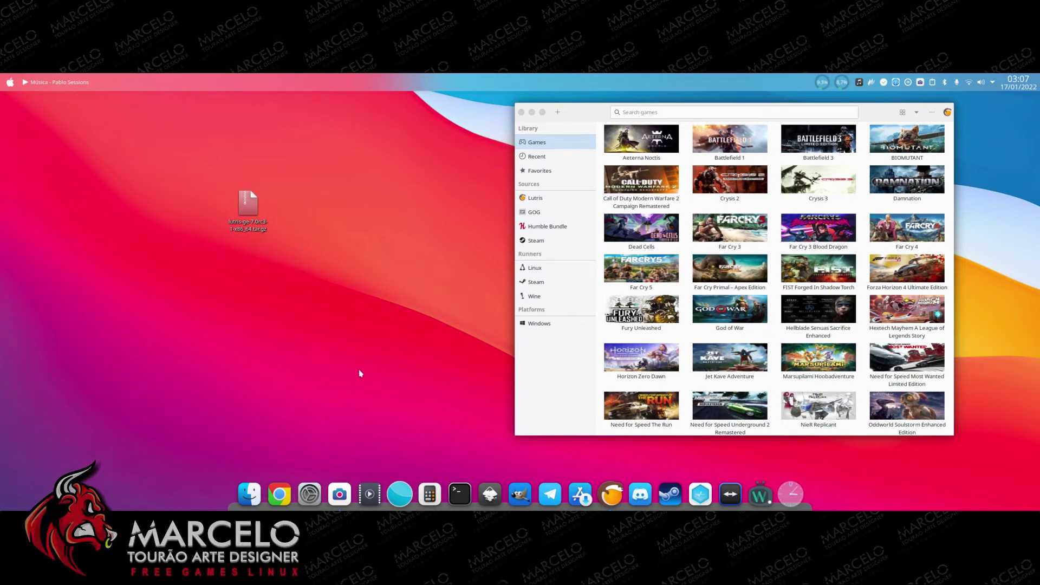
- Review the installed Wine versions in the Wine runner's version manager, and close it
{"action": "left_click_drag", "start_coordinate": [675, 268], "coordinate": [645, 270]}
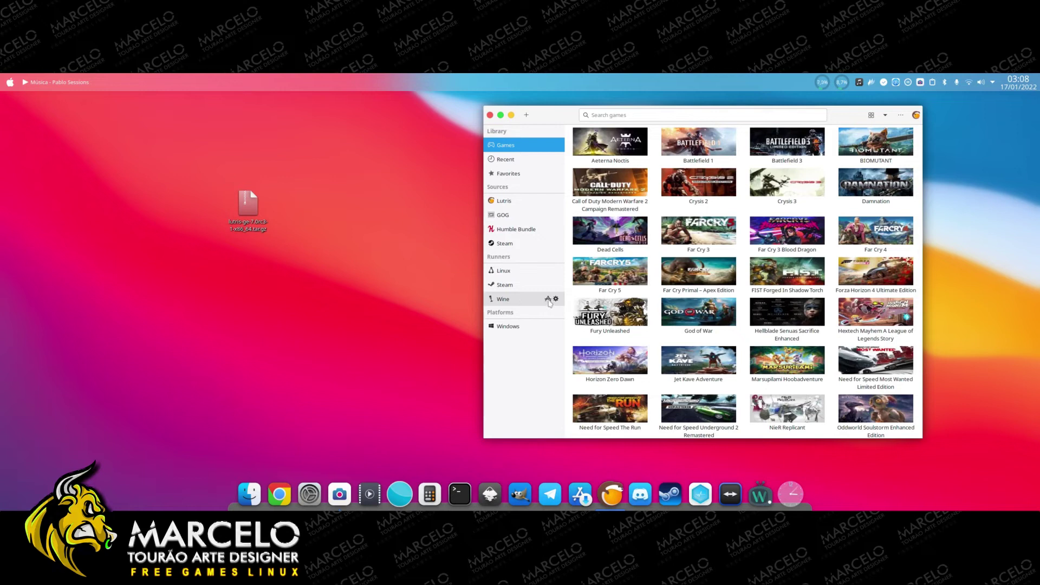
{"action": "left_click", "coordinate": [555, 299]}
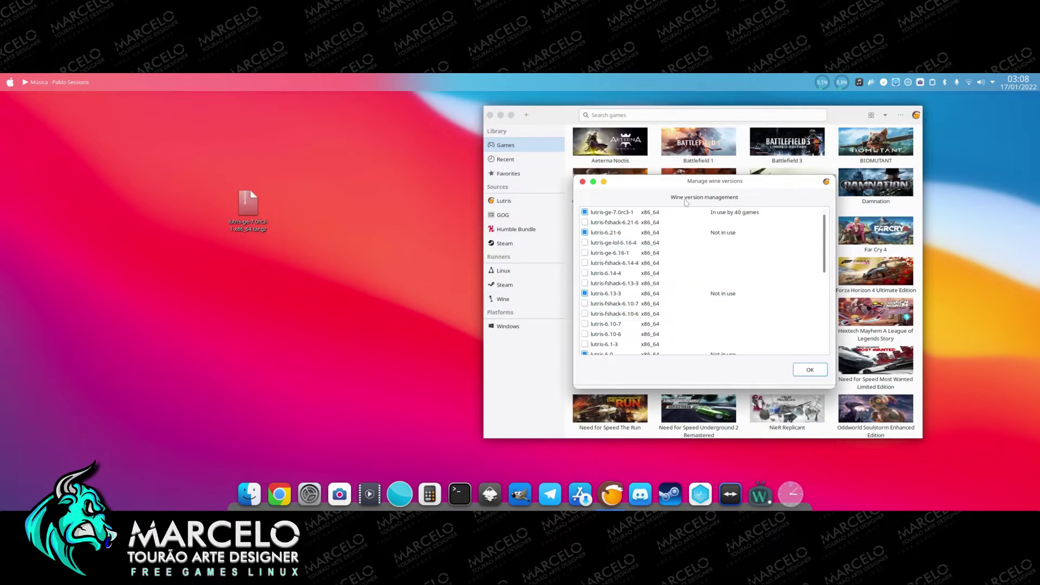
{"action": "left_click", "coordinate": [582, 182]}
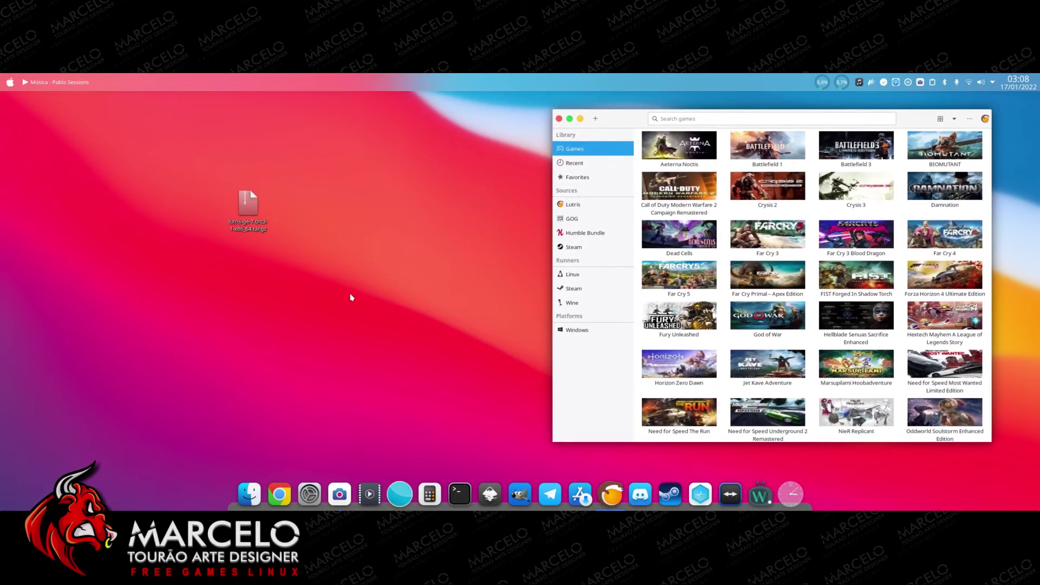
- Close the Lutris window to return to the archive on the desktop
{"action": "left_click", "coordinate": [258, 219]}
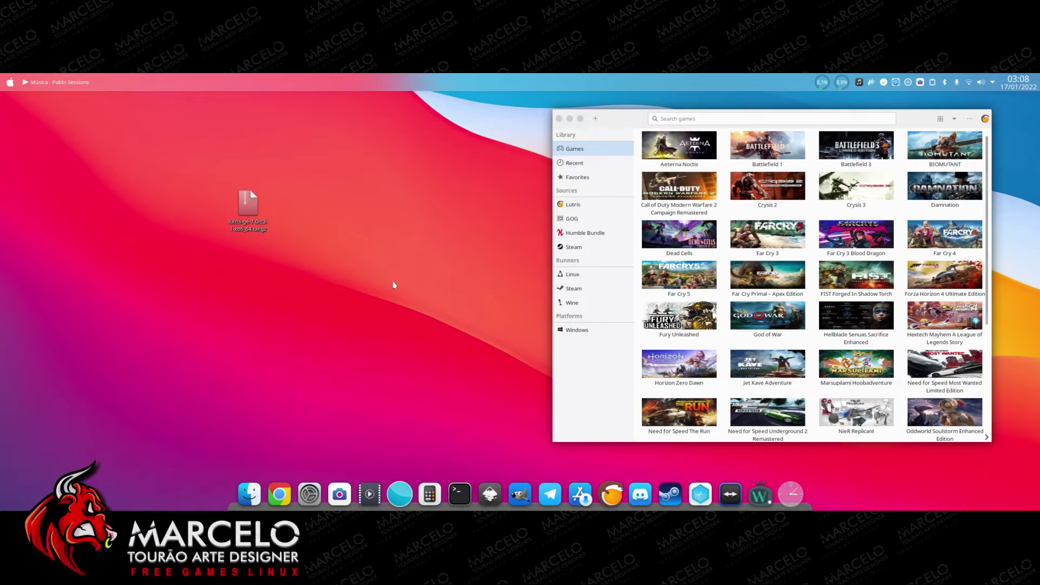
{"action": "left_click", "coordinate": [581, 119]}
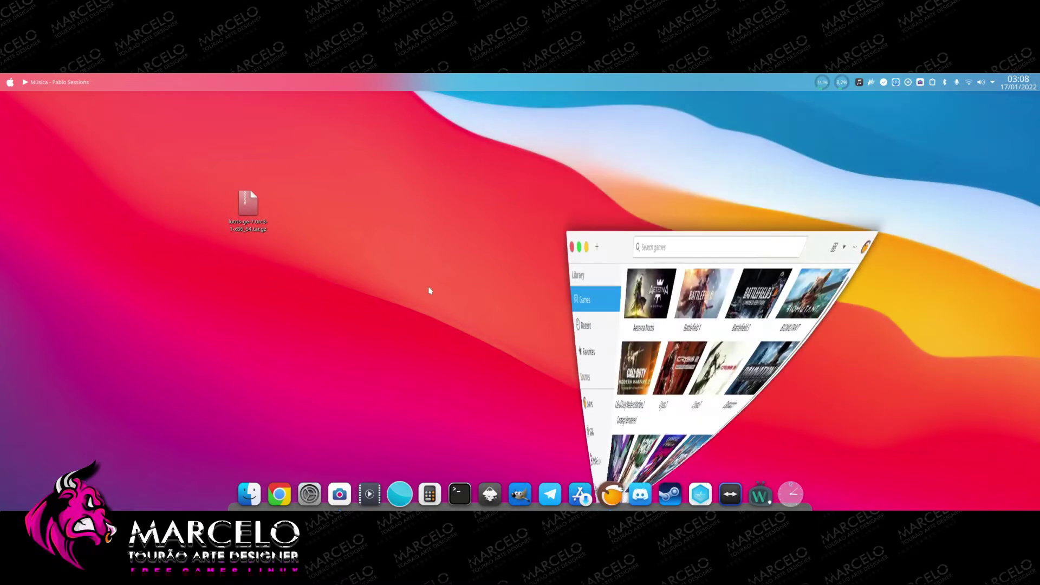
{"action": "left_click", "coordinate": [611, 494]}
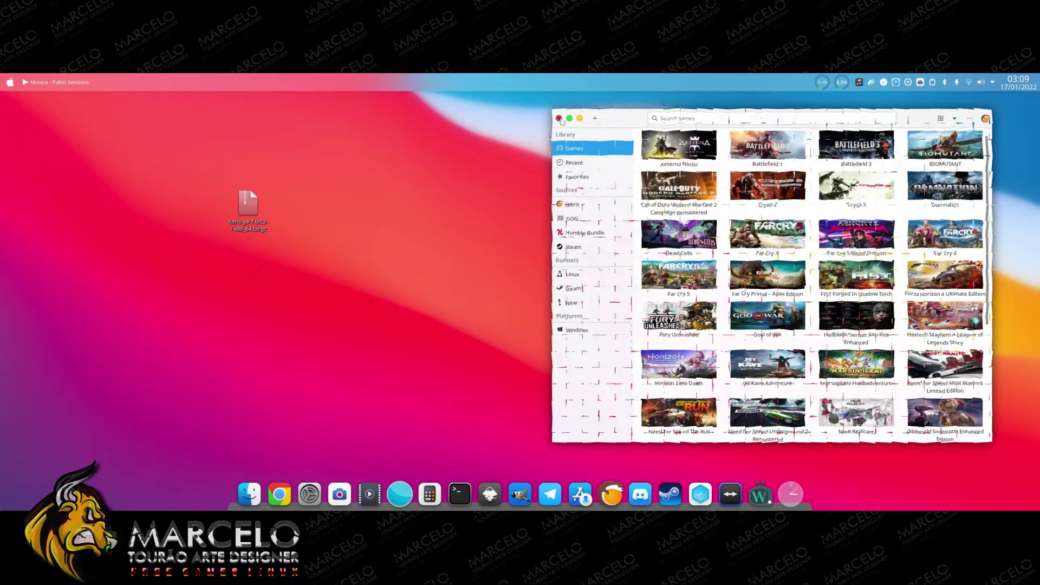
{"action": "left_click", "coordinate": [559, 119]}
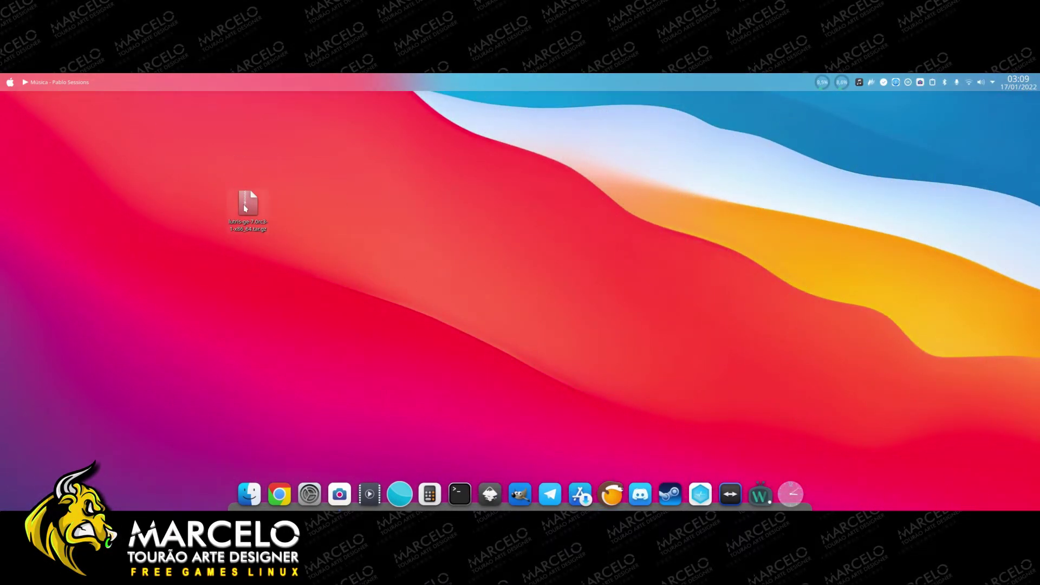
- Extract lutris-ge-7.0rc3-1-x86_64.tar.gz onto the desktop and place the extracted folder near the archive
{"action": "right_click", "coordinate": [243, 205]}
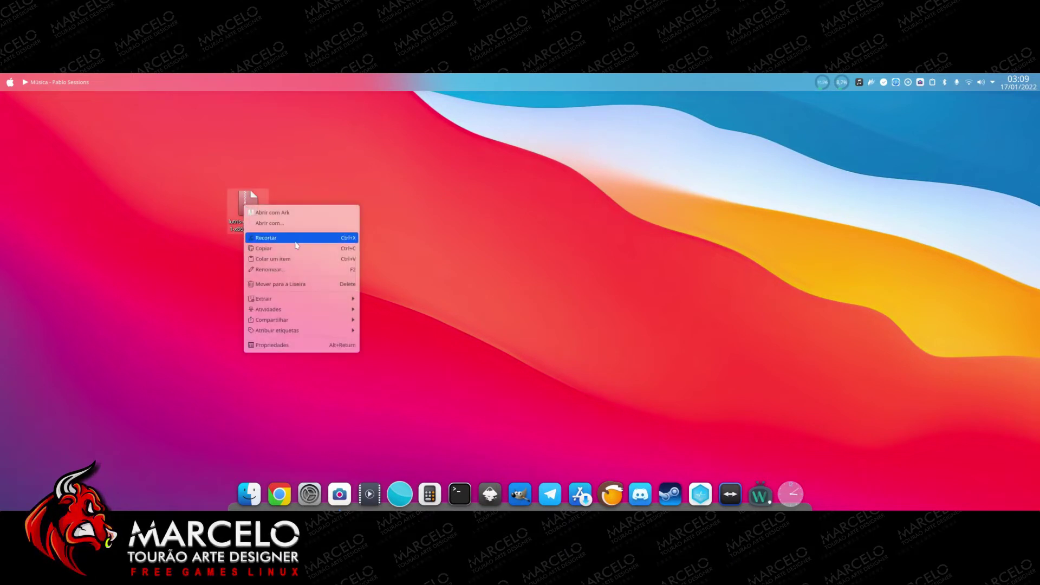
{"action": "mouse_move", "coordinate": [318, 298]}
{"action": "left_click", "coordinate": [397, 301]}
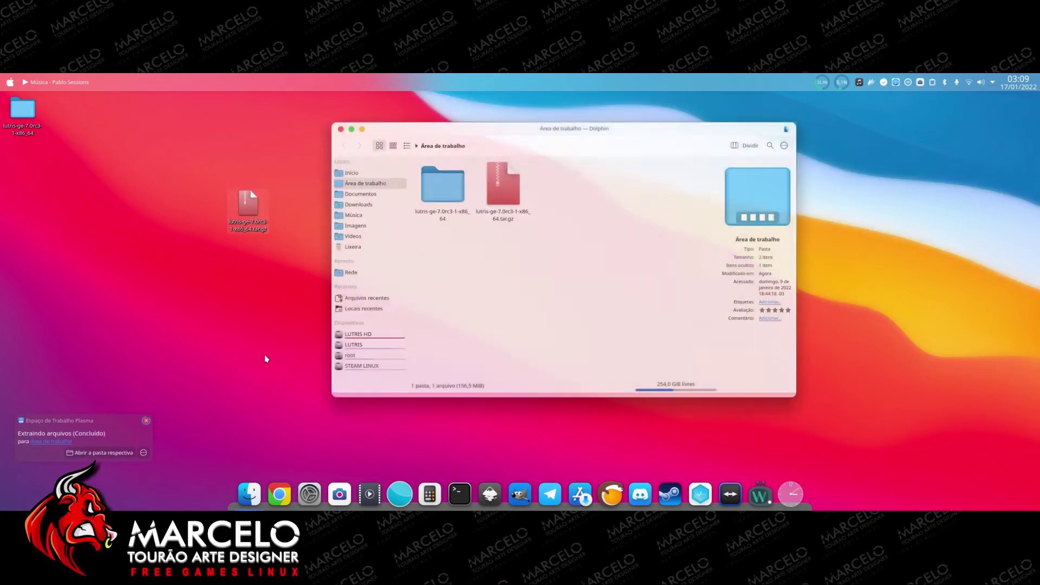
{"action": "left_click", "coordinate": [341, 128]}
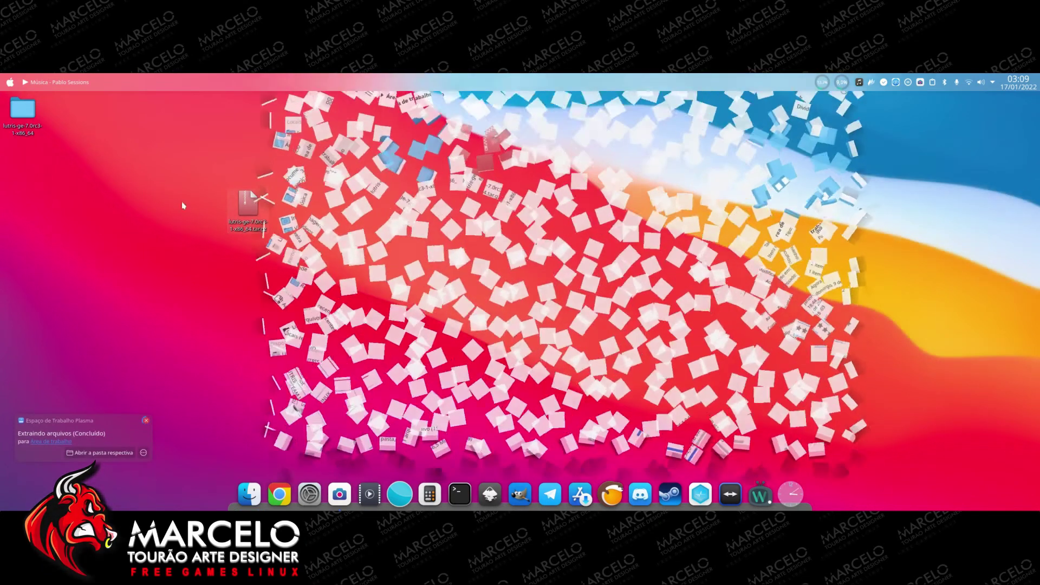
{"action": "left_click_drag", "start_coordinate": [22, 111], "coordinate": [346, 176]}
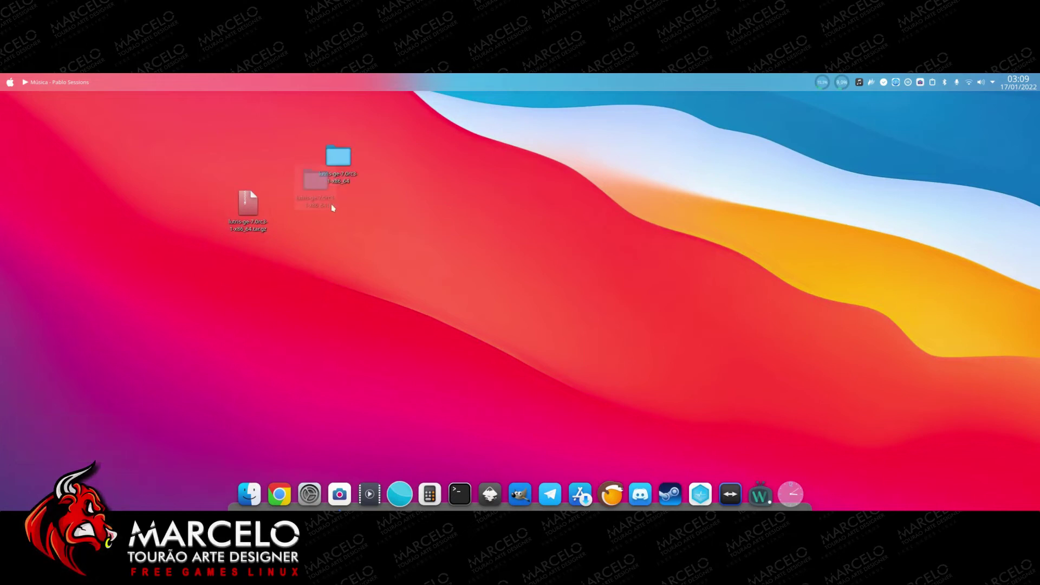
- Inspect the contents of the extracted lutris-ge-7.0rc3-1-x86_64 folder in compact view, and close it
{"action": "left_click", "coordinate": [337, 168]}
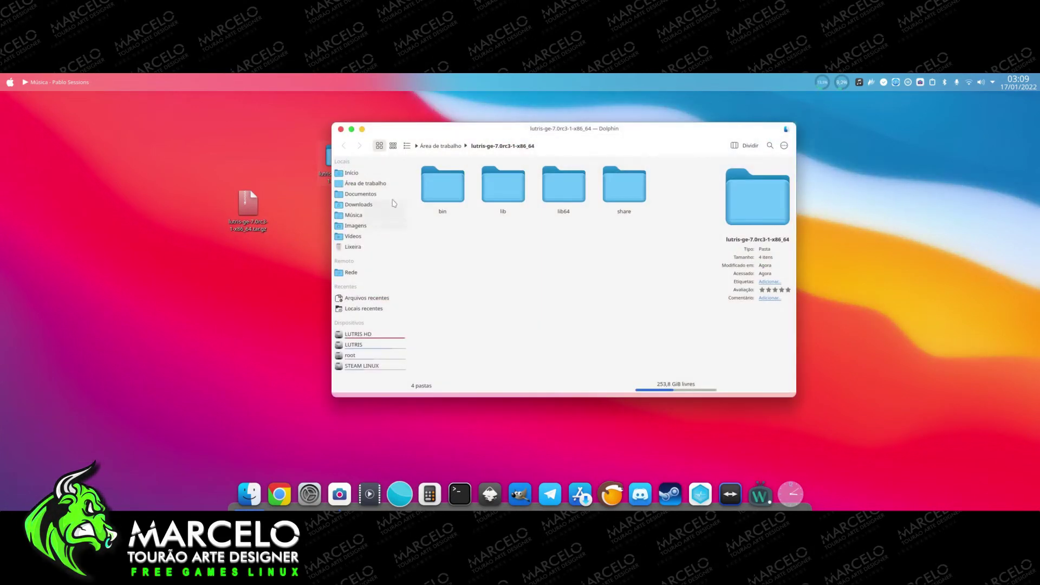
{"action": "left_click", "coordinate": [394, 147]}
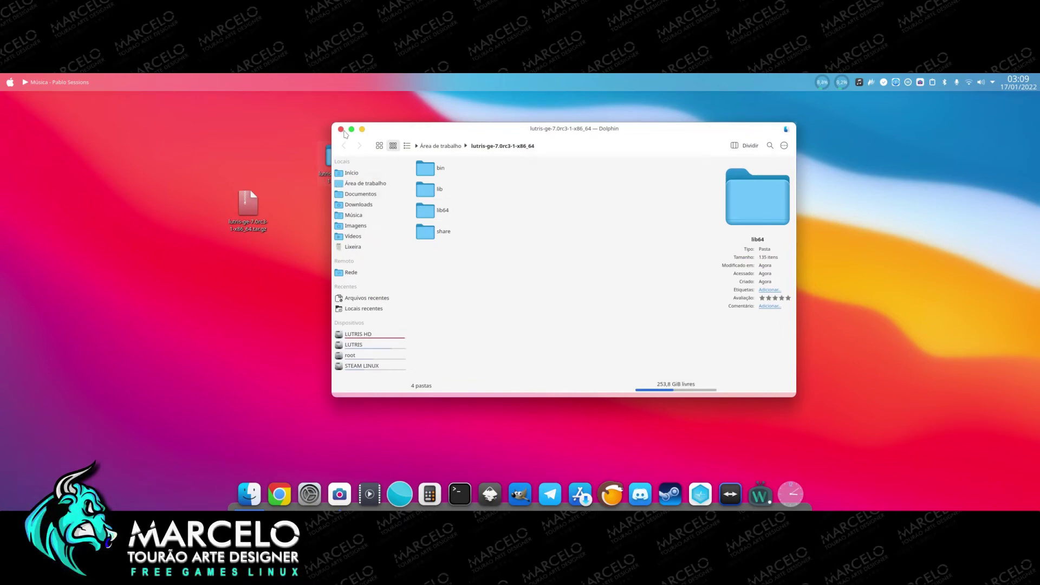
{"action": "left_click", "coordinate": [341, 130]}
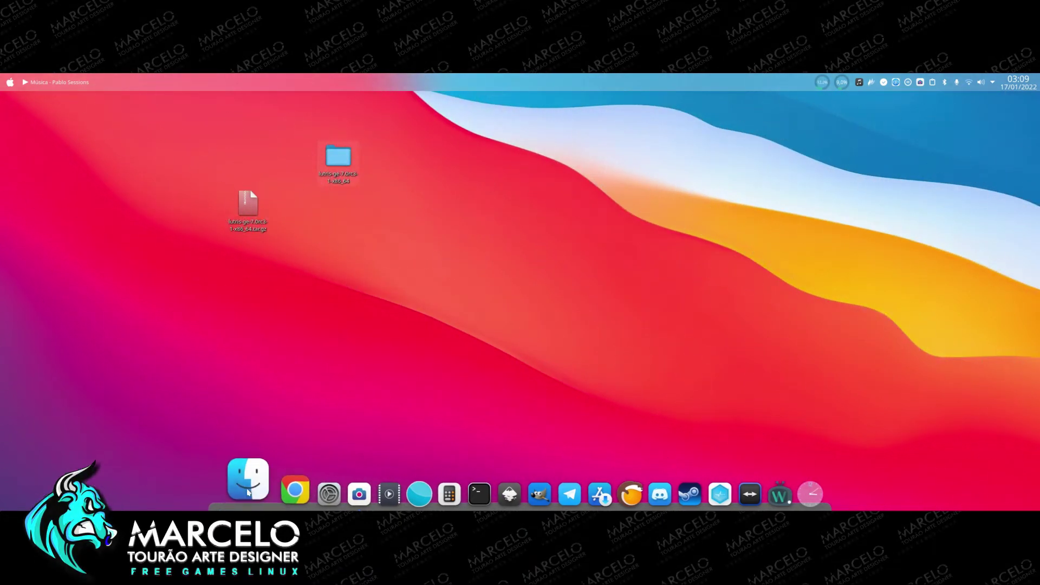
- Open the home folder in the file manager beside the desktop files and show its hidden items
{"action": "left_click", "coordinate": [246, 494]}
{"action": "left_click_drag", "start_coordinate": [548, 137], "coordinate": [670, 124]}
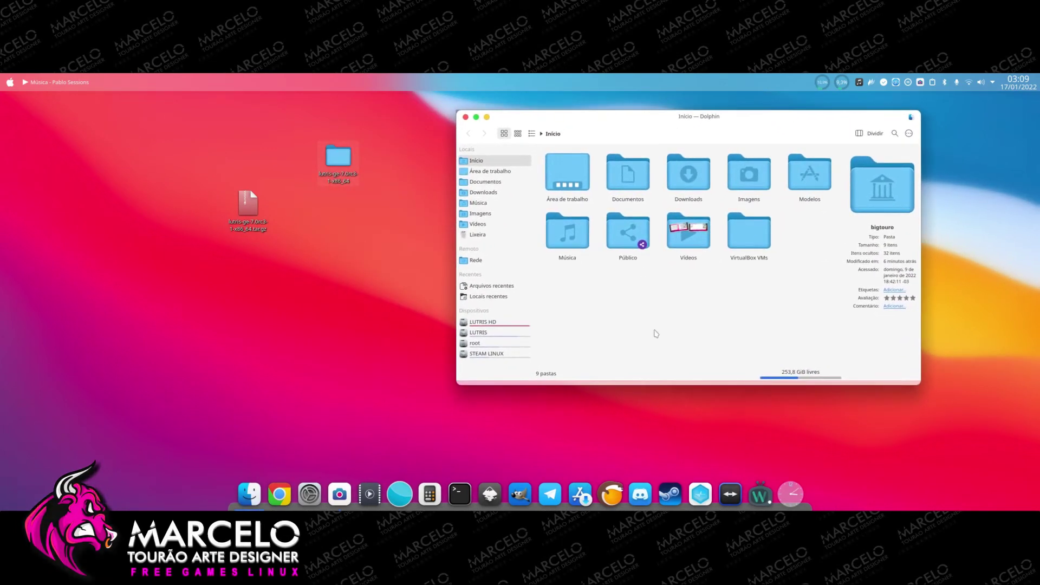
{"action": "key", "text": "ctrl+h"}
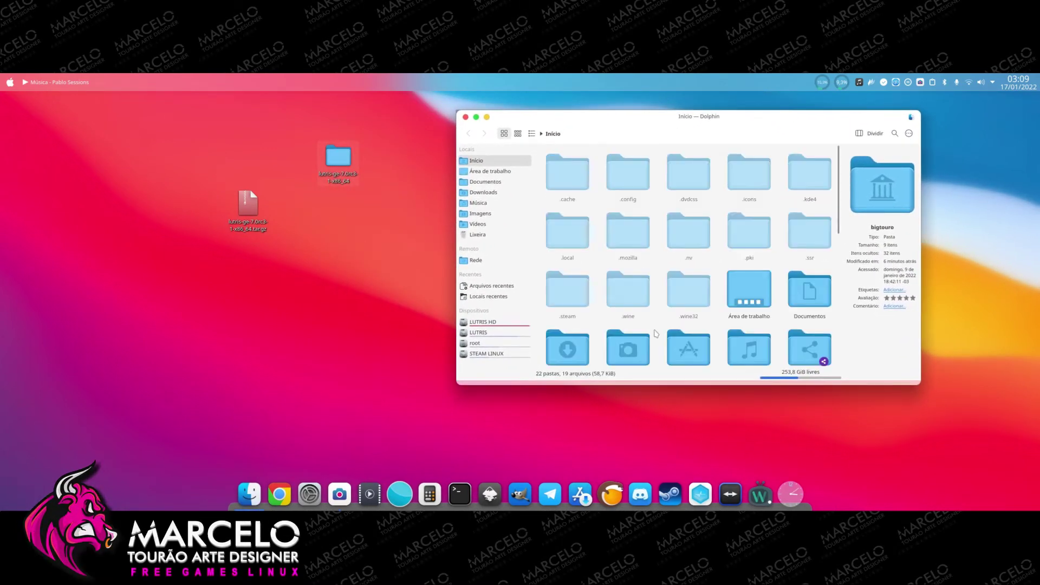
- Navigate from the home folder to .local/share/lutris/runners/wine
{"action": "double_click", "coordinate": [569, 239]}
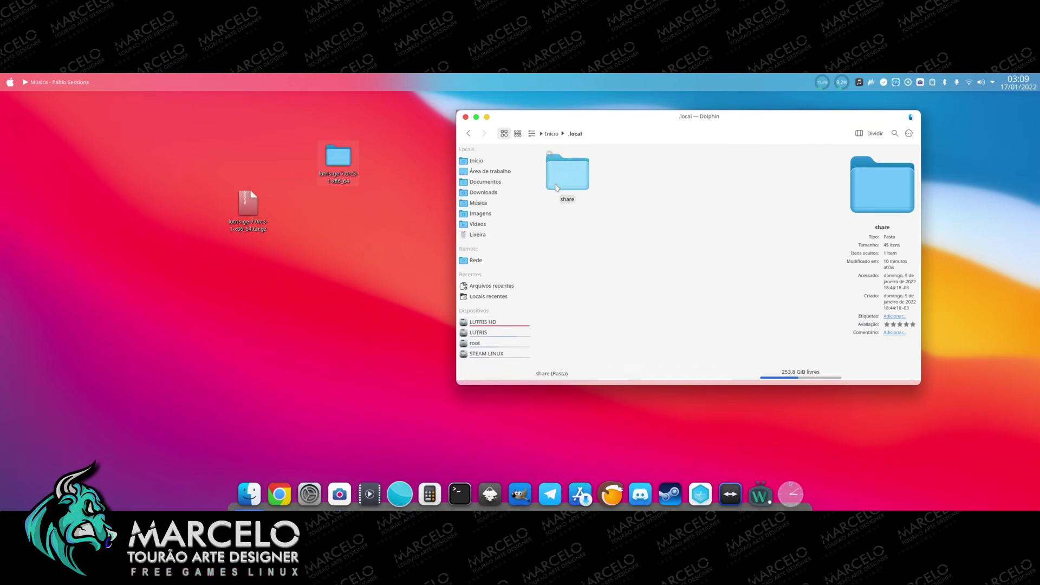
{"action": "double_click", "coordinate": [558, 183]}
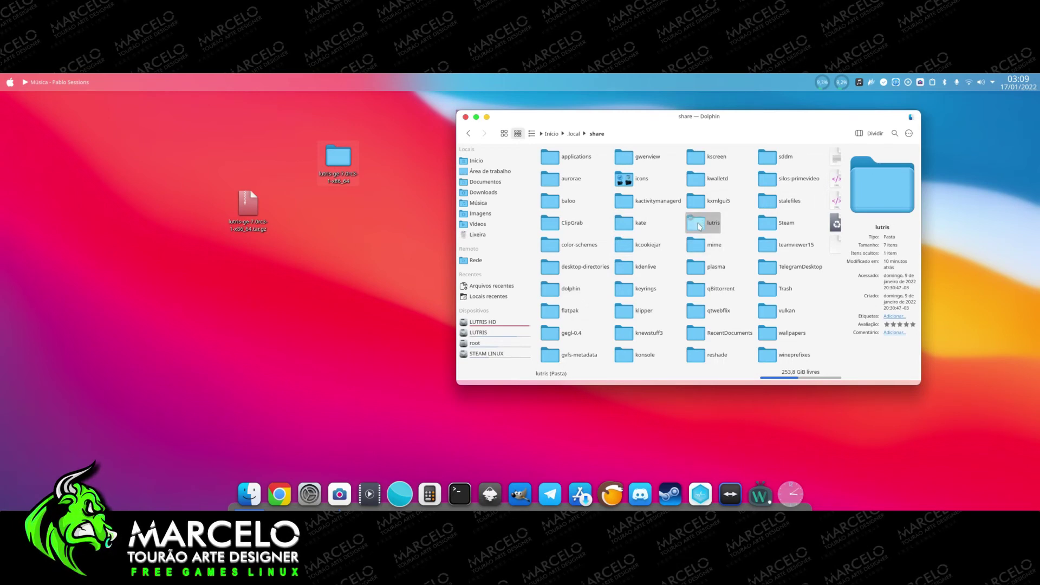
{"action": "left_click", "coordinate": [700, 227]}
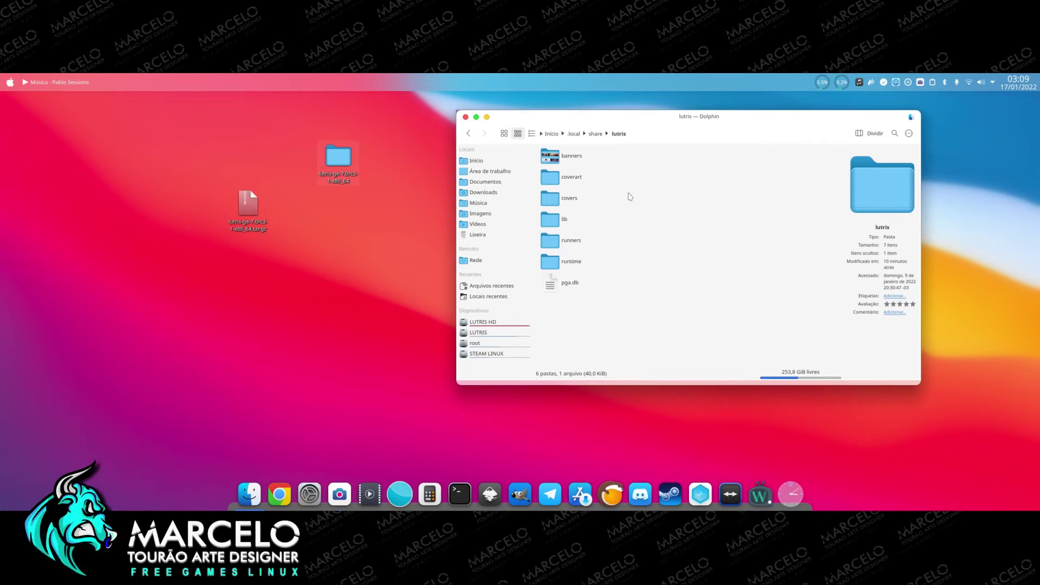
{"action": "left_click", "coordinate": [563, 243]}
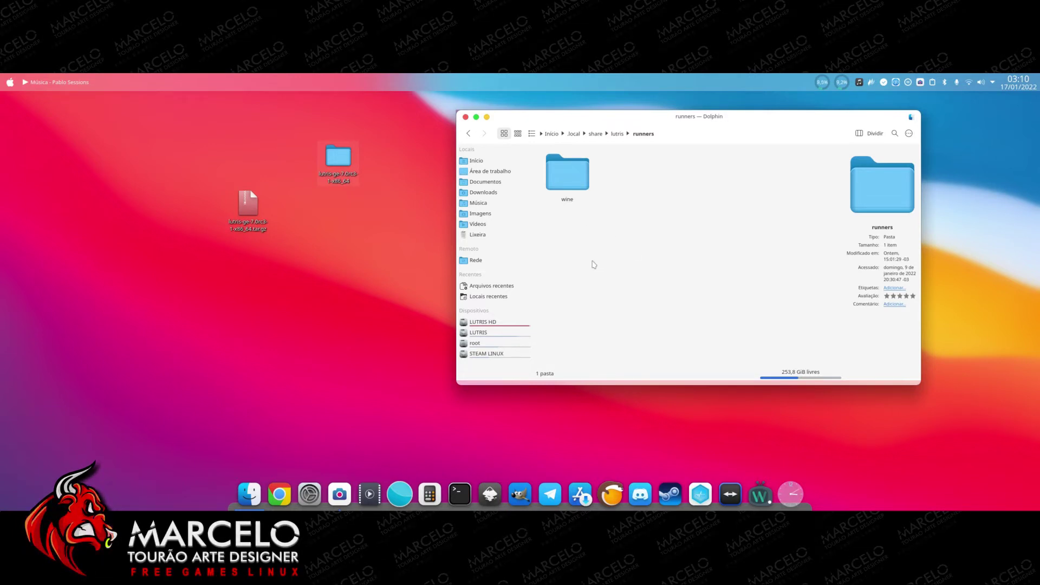
{"action": "double_click", "coordinate": [567, 173]}
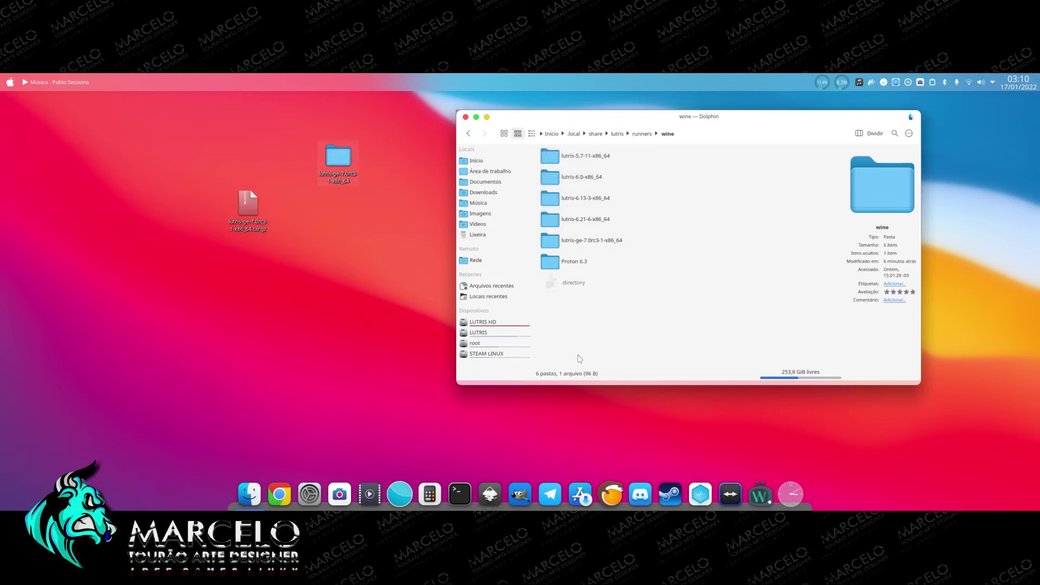
- Try transferring the extracted folder into the wine runners folder, cancel it, and point out the existing lutris-ge-7.0rc3-1-x86_64 folder
{"action": "left_click_drag", "start_coordinate": [341, 158], "coordinate": [610, 317]}
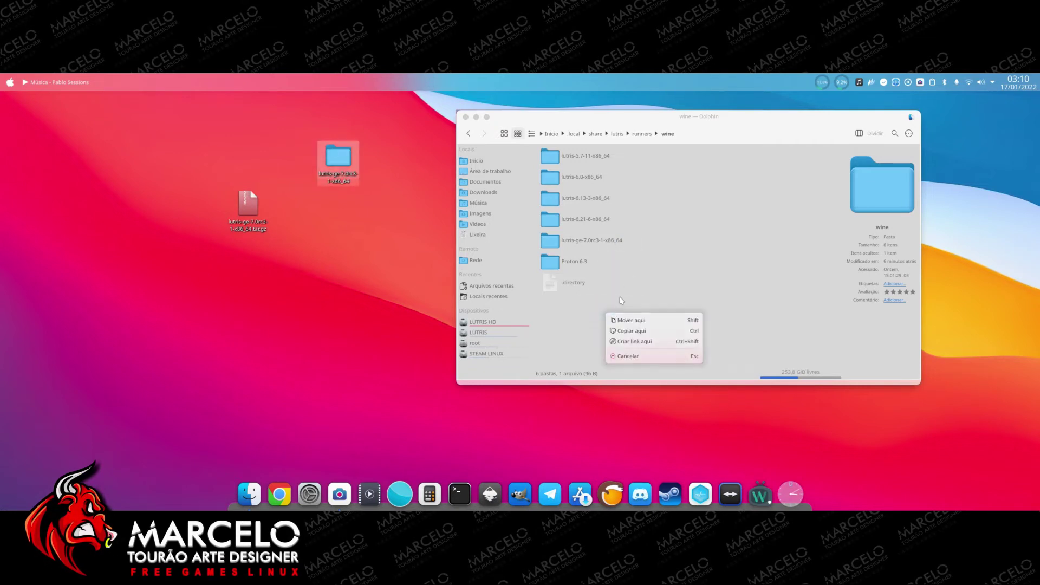
{"action": "key", "text": "Escape"}
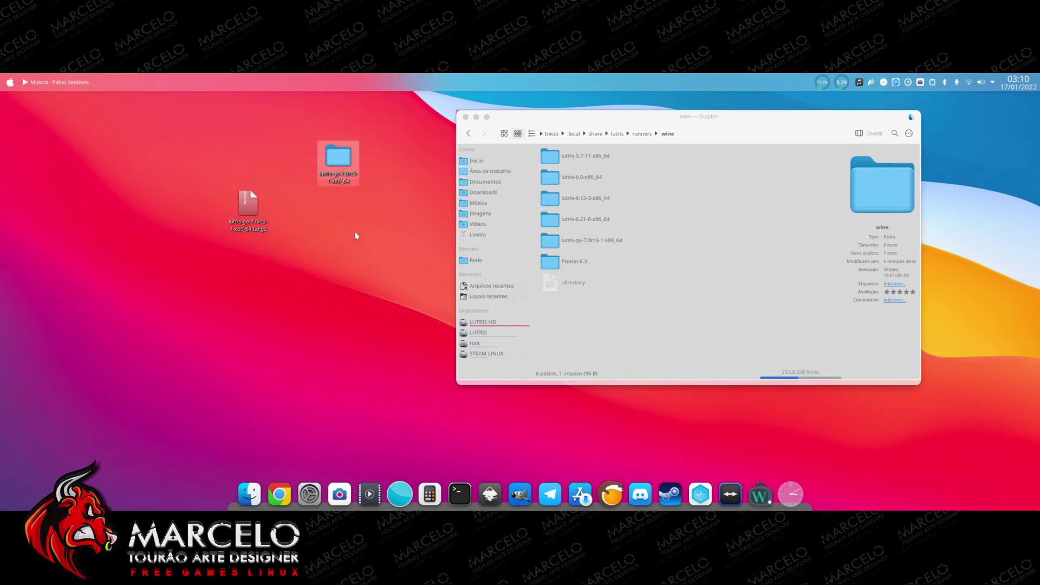
{"action": "left_click", "coordinate": [573, 246]}
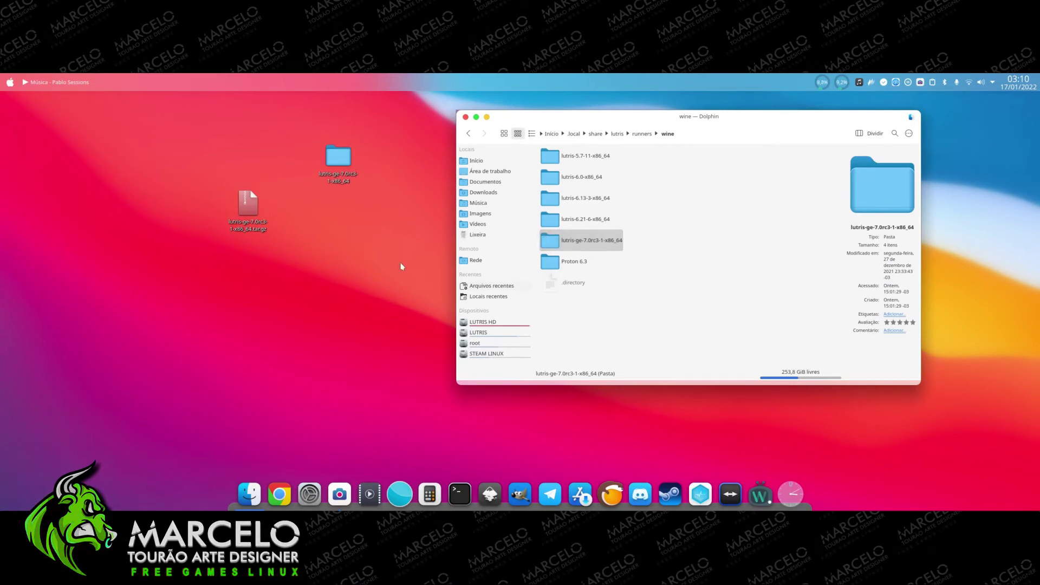
{"action": "left_click", "coordinate": [709, 262]}
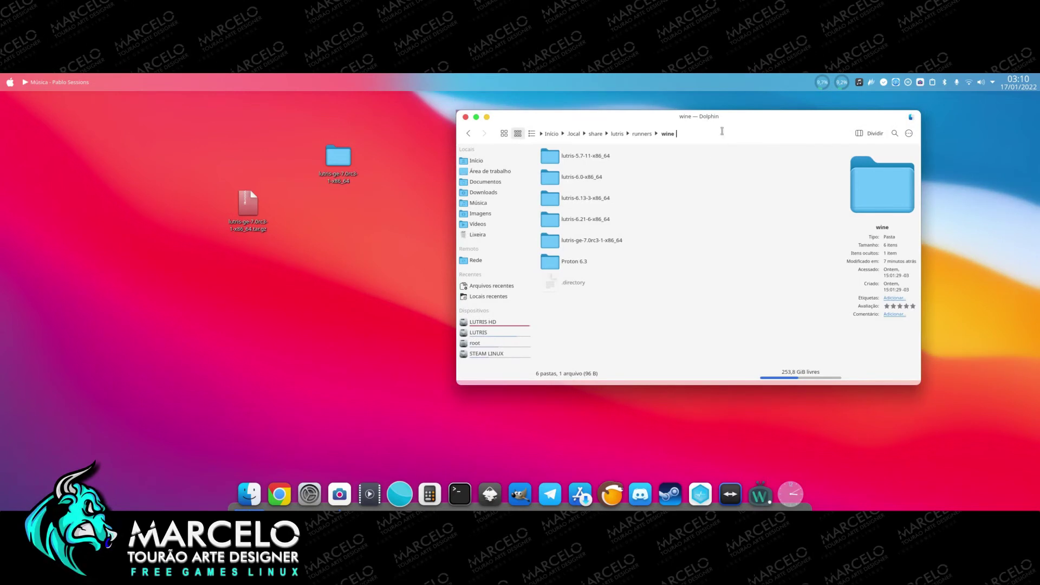
- Return to the home folder, hide its hidden items again and close the file manager
{"action": "left_click", "coordinate": [476, 160]}
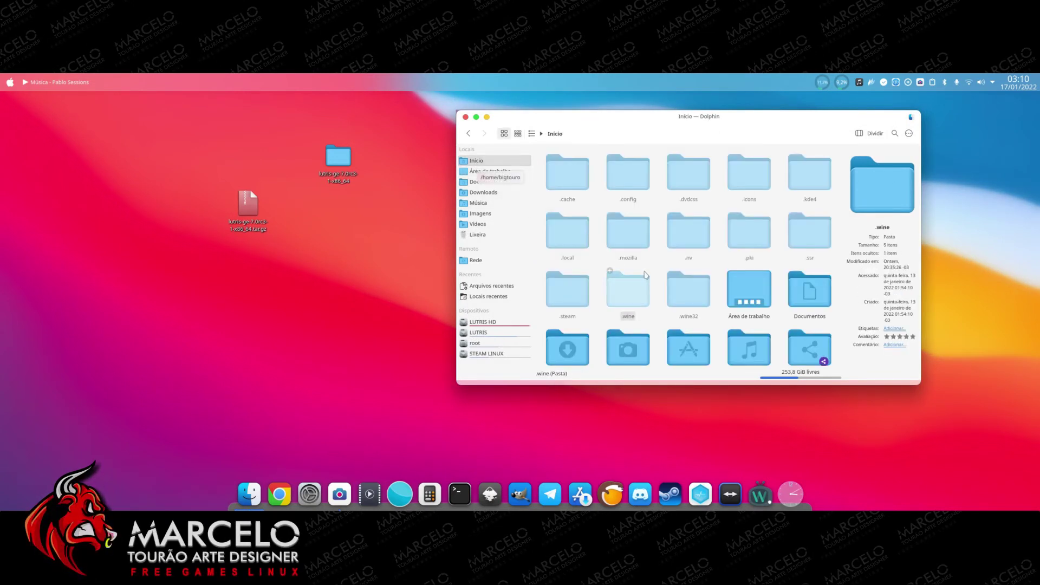
{"action": "key", "text": "ctrl+h"}
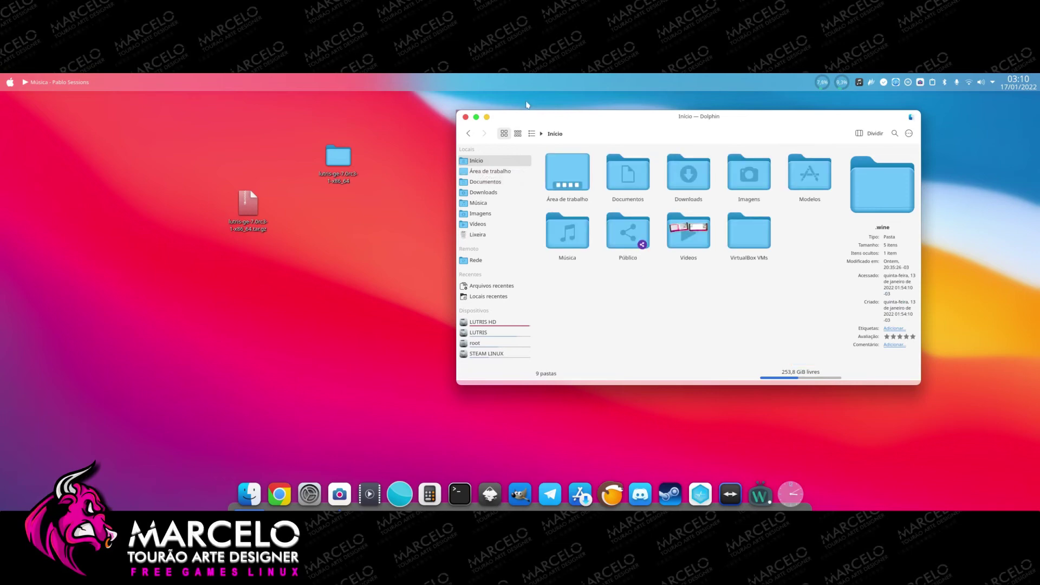
{"action": "left_click", "coordinate": [466, 117]}
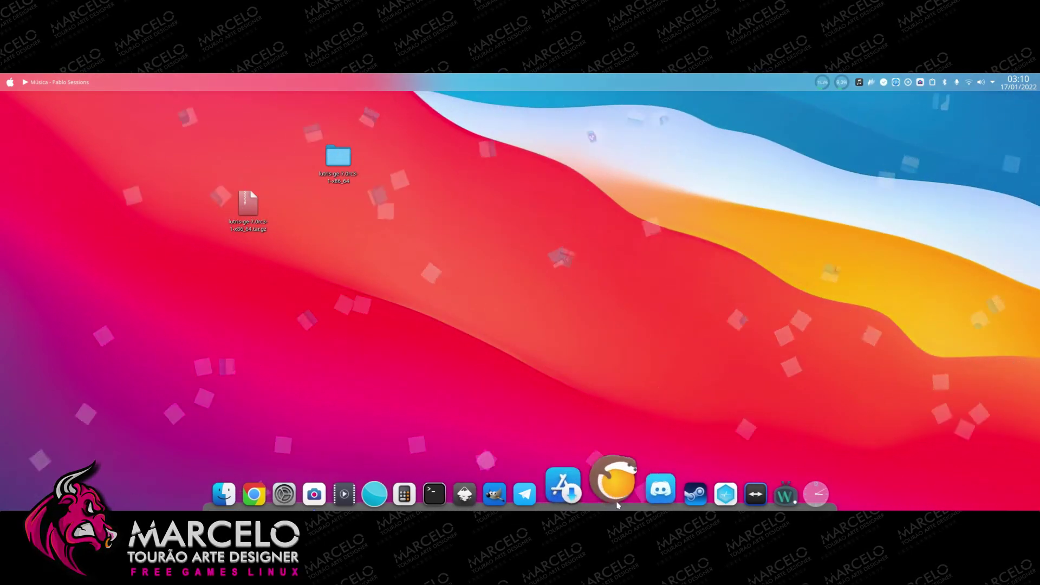
- Reopen Lutris and move its window closer to the middle of the desktop
{"action": "left_click", "coordinate": [614, 496]}
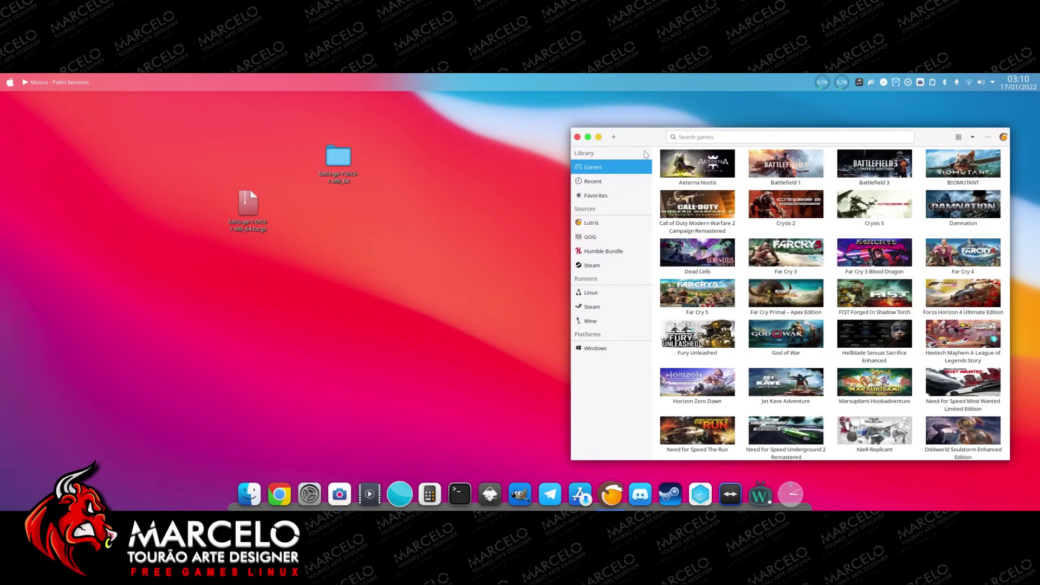
{"action": "left_click_drag", "start_coordinate": [644, 139], "coordinate": [520, 126]}
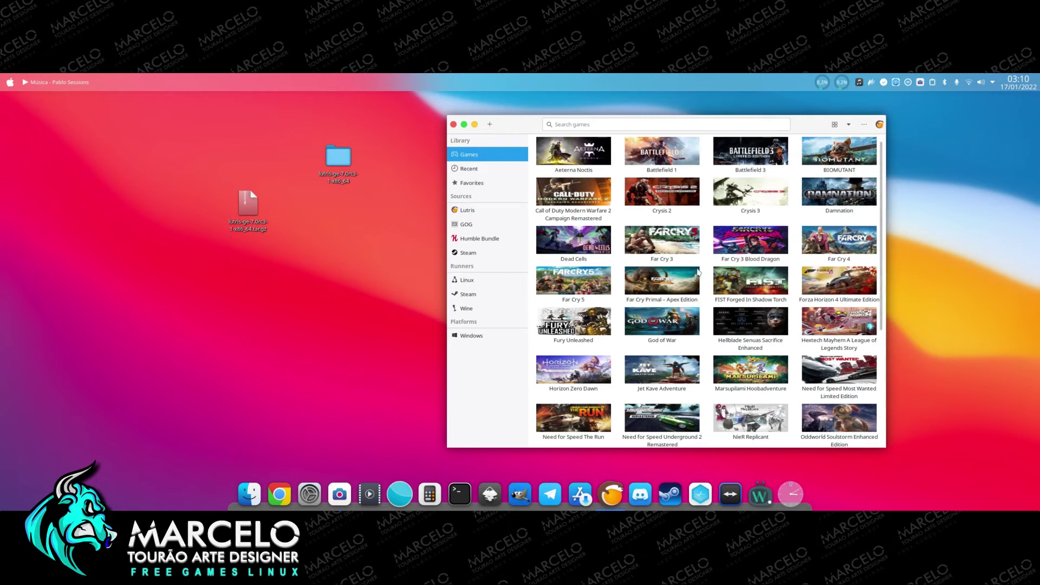
- Open the configuration of Battlefield 1 and go to its runner options
{"action": "left_click", "coordinate": [650, 153]}
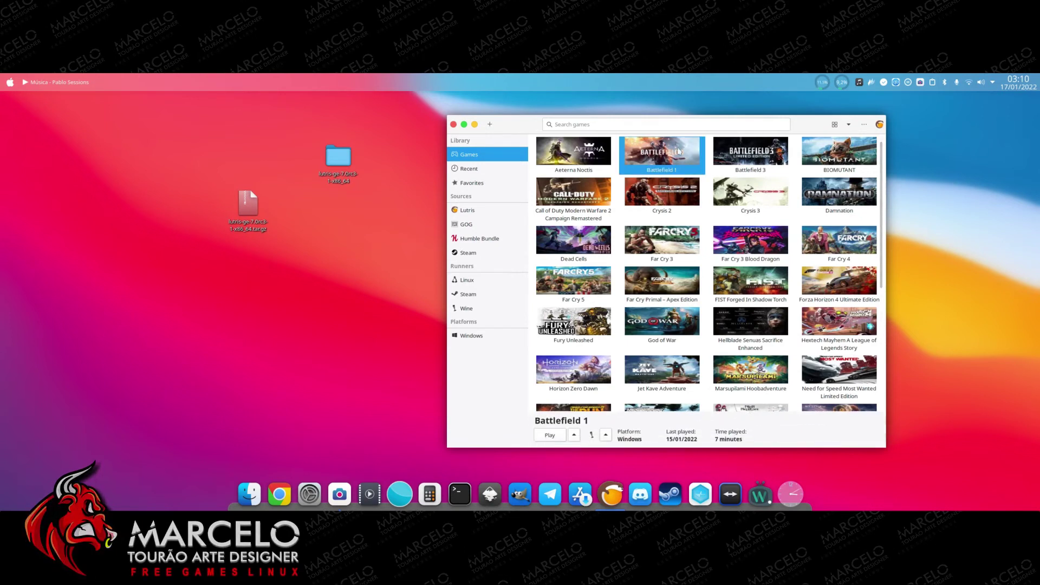
{"action": "right_click", "coordinate": [646, 150]}
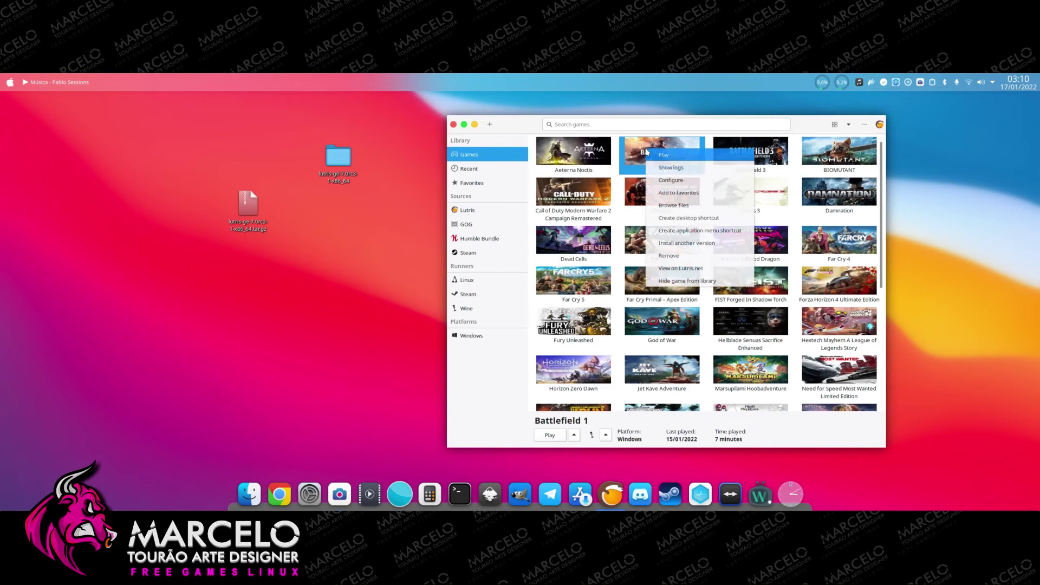
{"action": "left_click", "coordinate": [685, 181]}
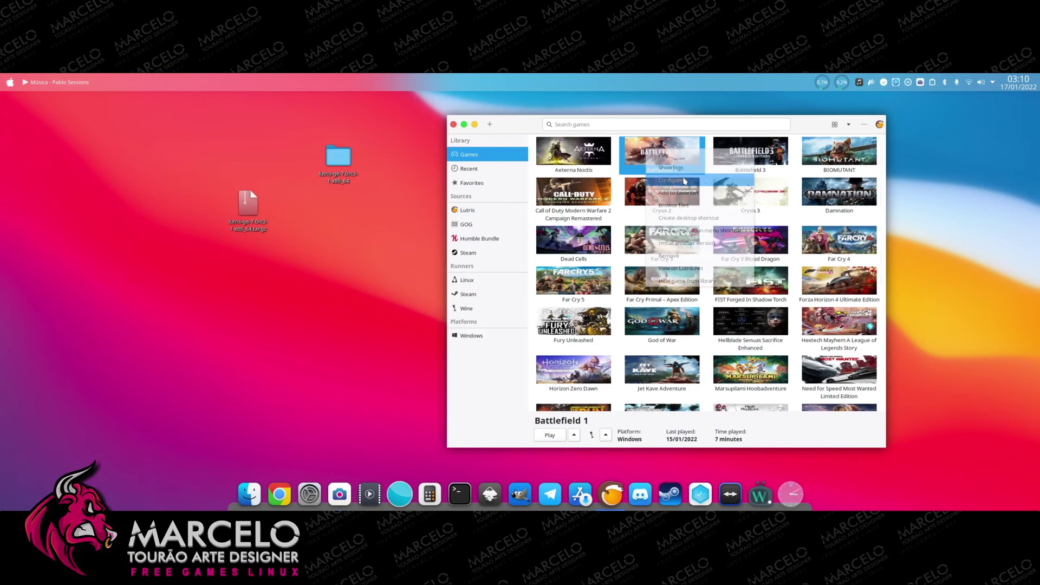
{"action": "left_click", "coordinate": [566, 190]}
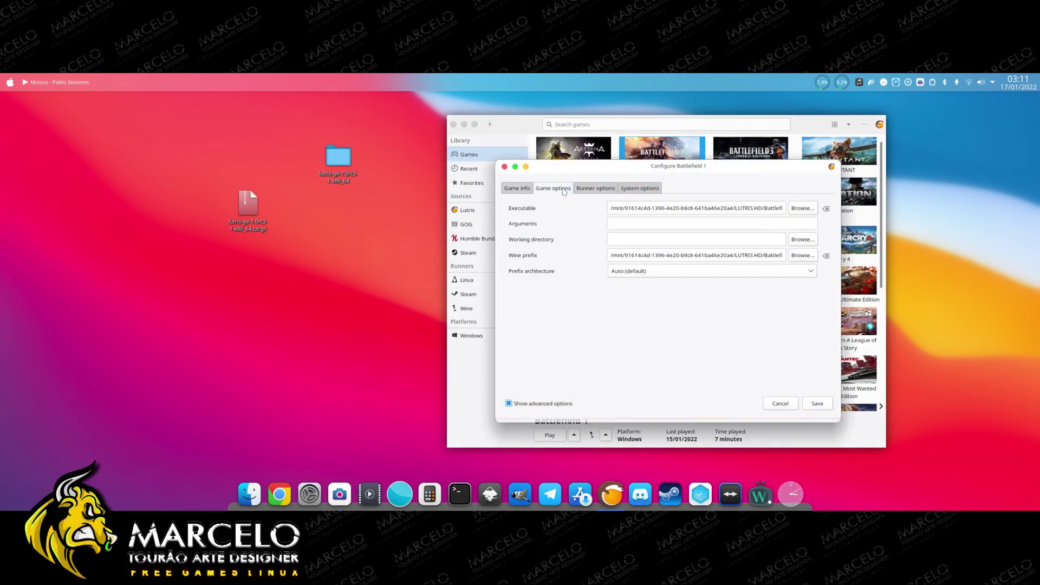
{"action": "left_click", "coordinate": [589, 190]}
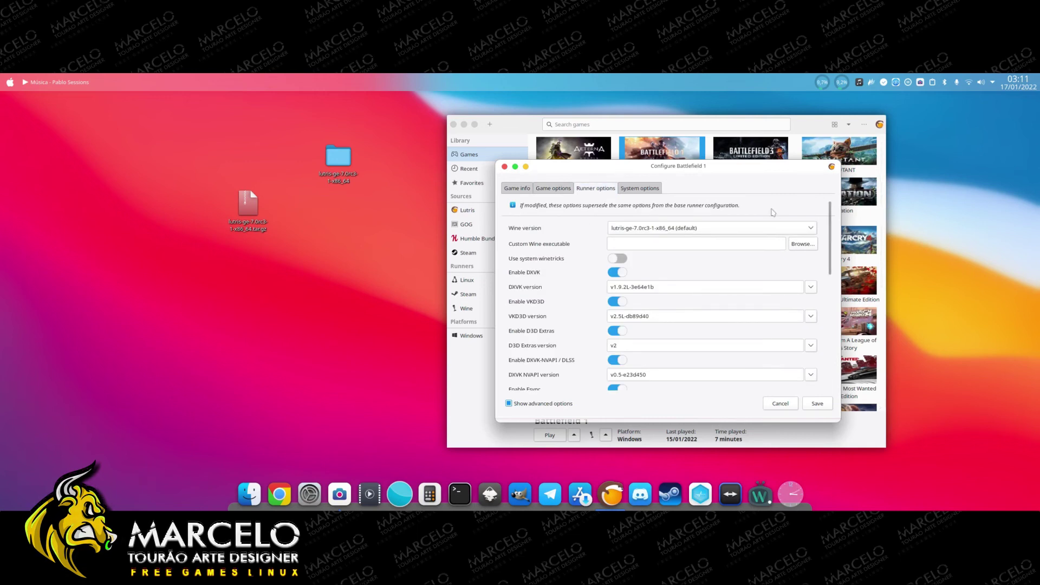
- Check the available Wine versions for lutris-ge-7.0rc3-1-x86_64, leave the selection as is, and close the configuration without saving
{"action": "left_click", "coordinate": [695, 229]}
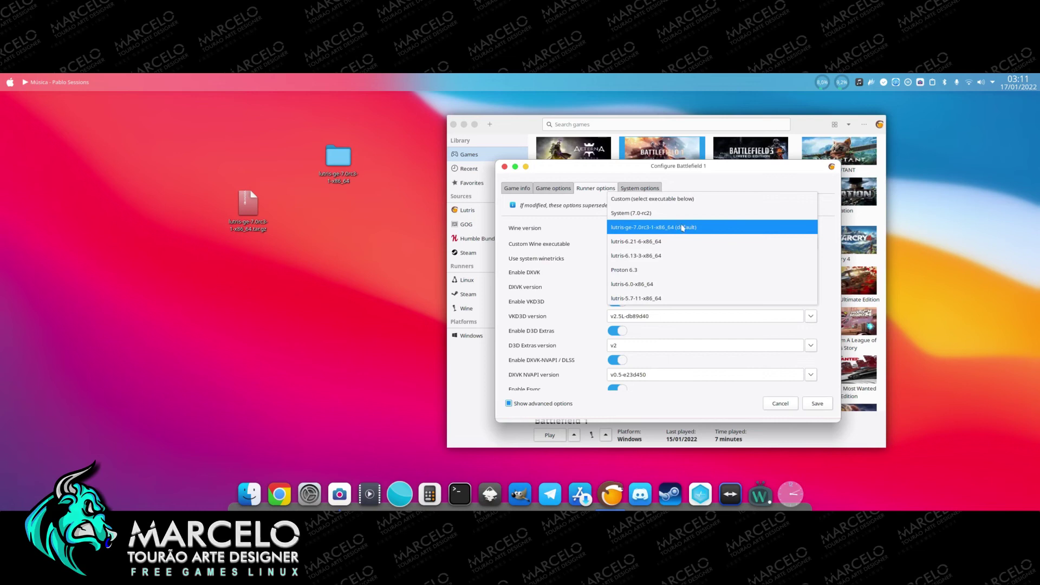
{"action": "left_click", "coordinate": [598, 230]}
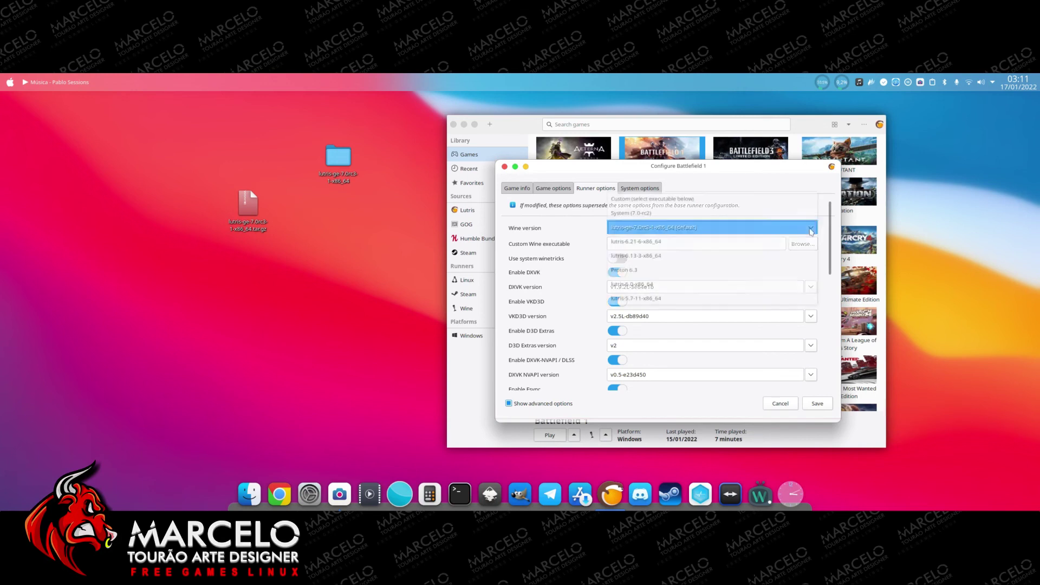
{"action": "left_click", "coordinate": [787, 226]}
{"action": "left_click", "coordinate": [787, 226]}
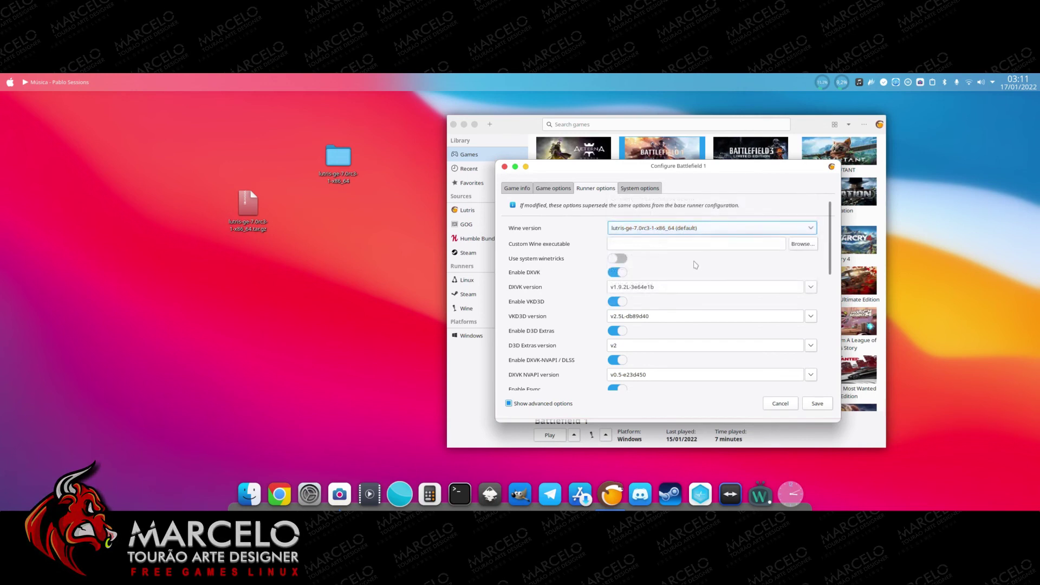
{"action": "left_click", "coordinate": [647, 228]}
{"action": "left_click", "coordinate": [596, 234]}
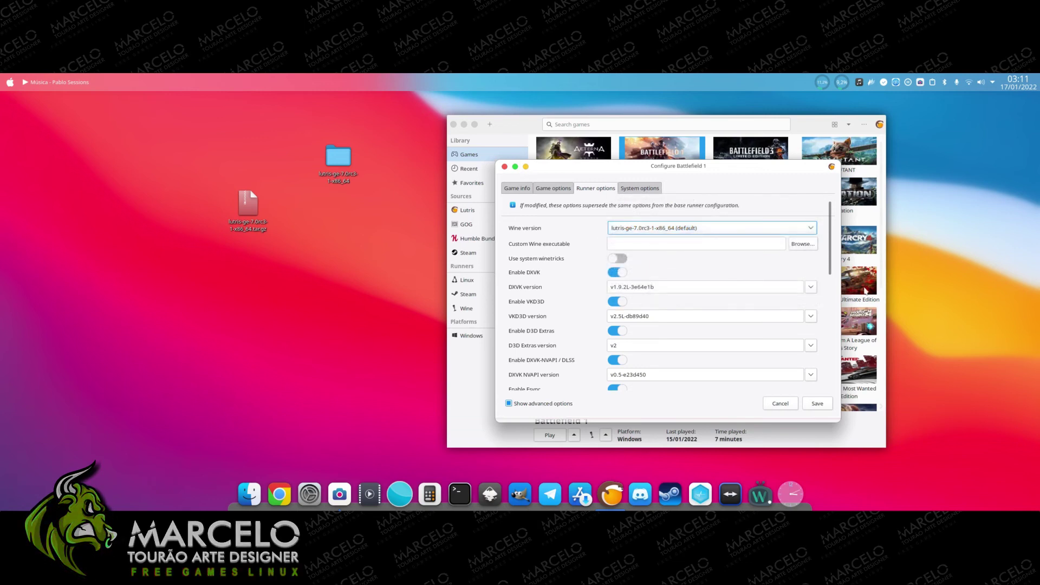
{"action": "left_click", "coordinate": [776, 404]}
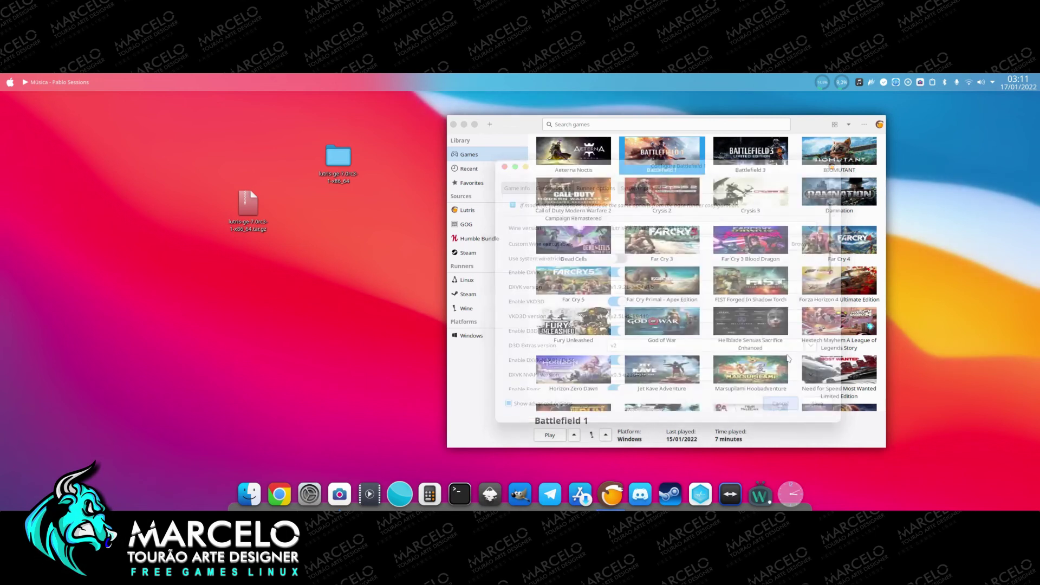